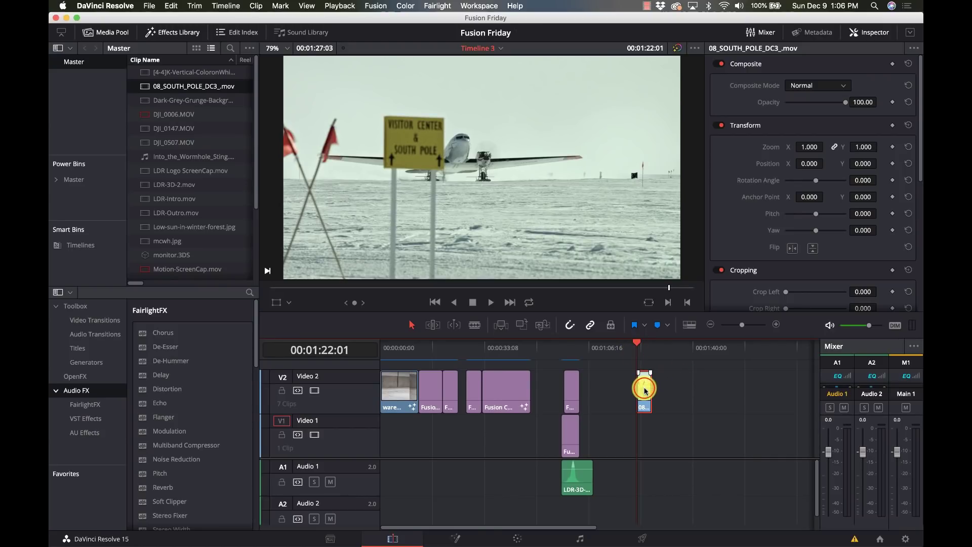
- Play the South Pole airplane clip, rewind to its start, and open it in Fusion
key("space")
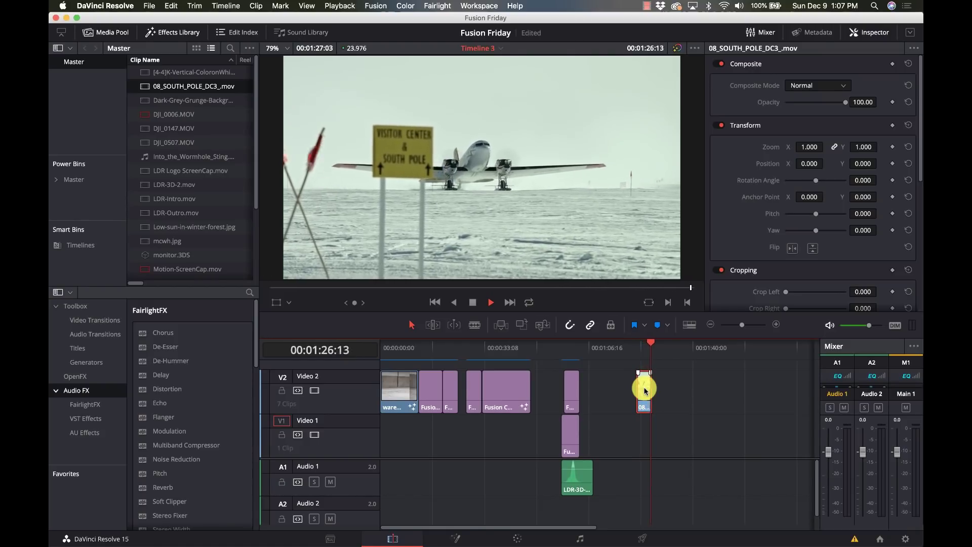
key("space")
left_click(636, 349)
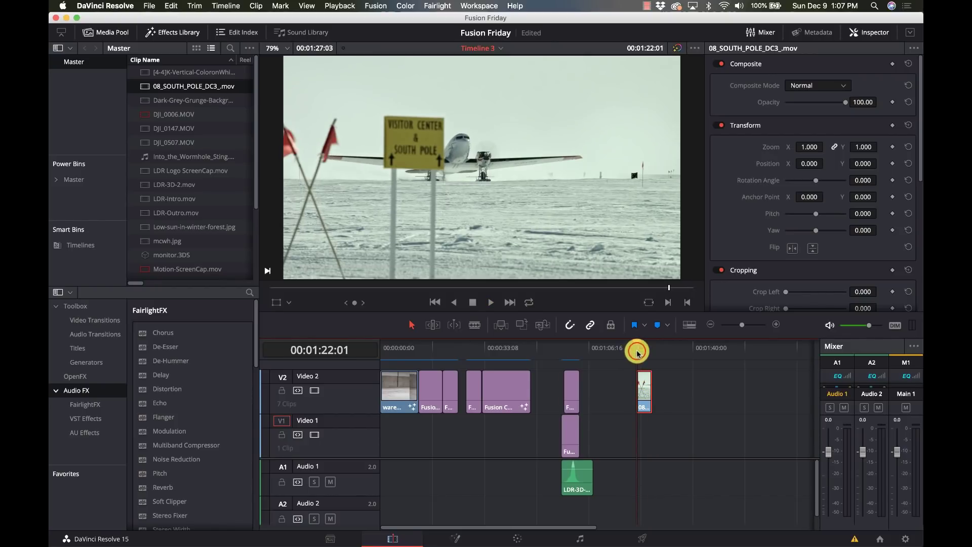
left_click(457, 540)
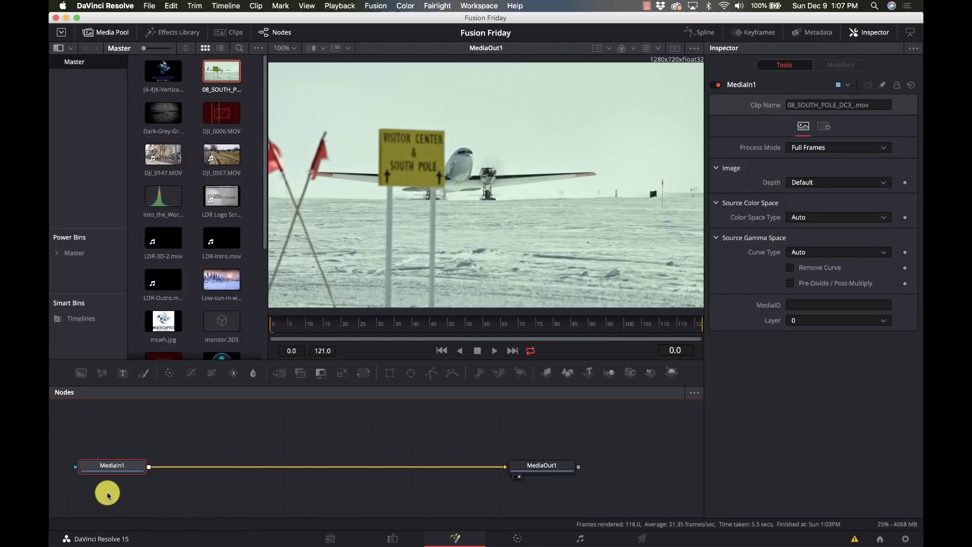
- Drag the MediaIn1 node to the right, then undo that move
left_click(114, 471)
left_click_drag(114, 471, 290, 470)
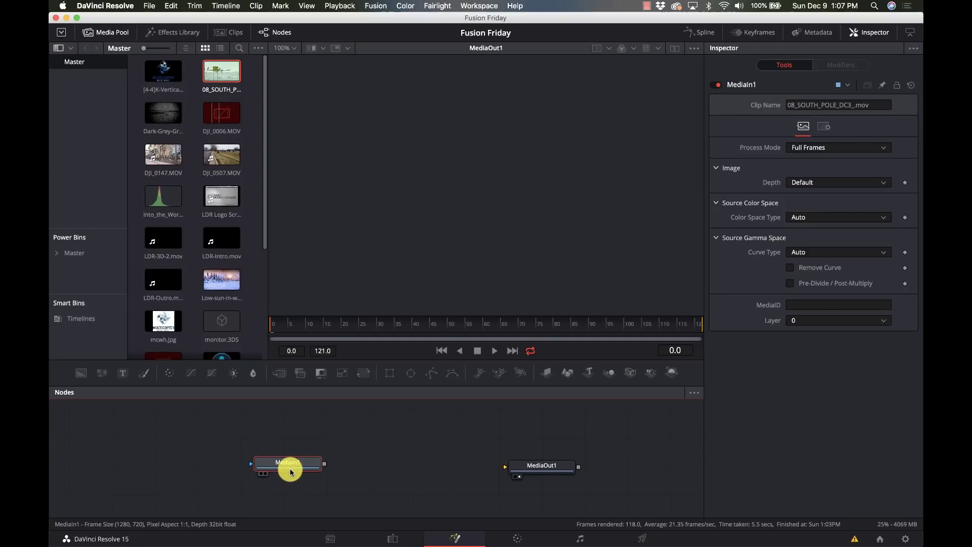
key("shift+space")
key("Escape")
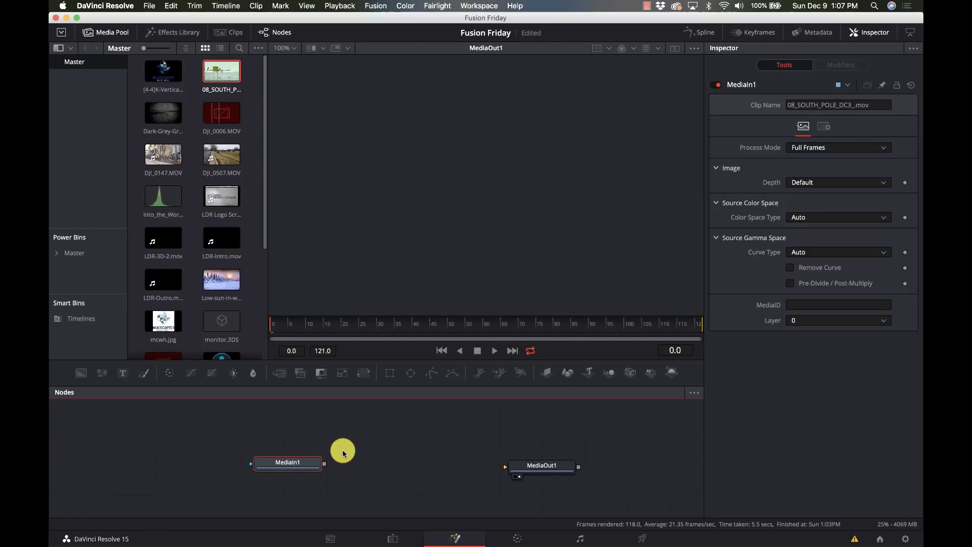
key("super+z")
- Search 'tracker' in Select Tool and add a Tracker node after MediaIn1
key("shift+space")
type("trans")
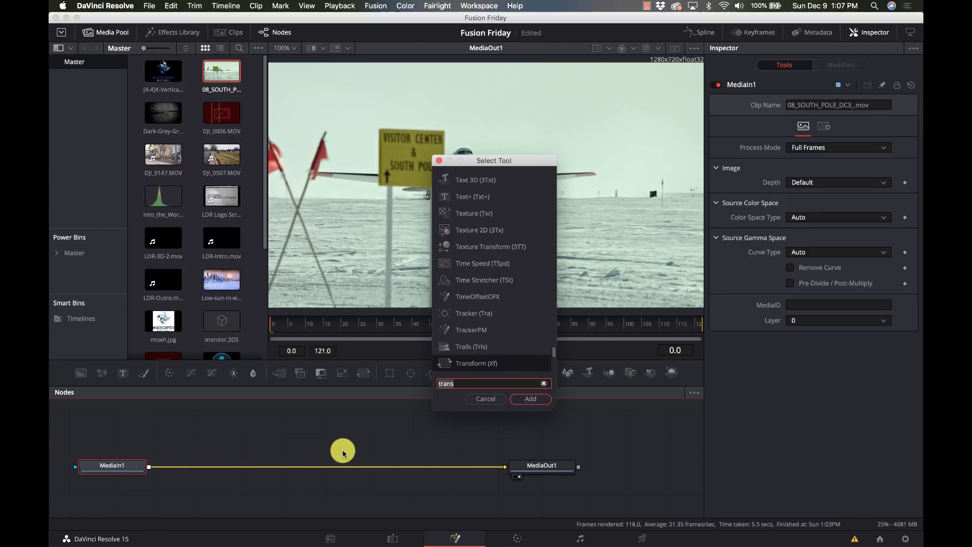
key("BackSpace")
key("BackSpace")
type("cker")
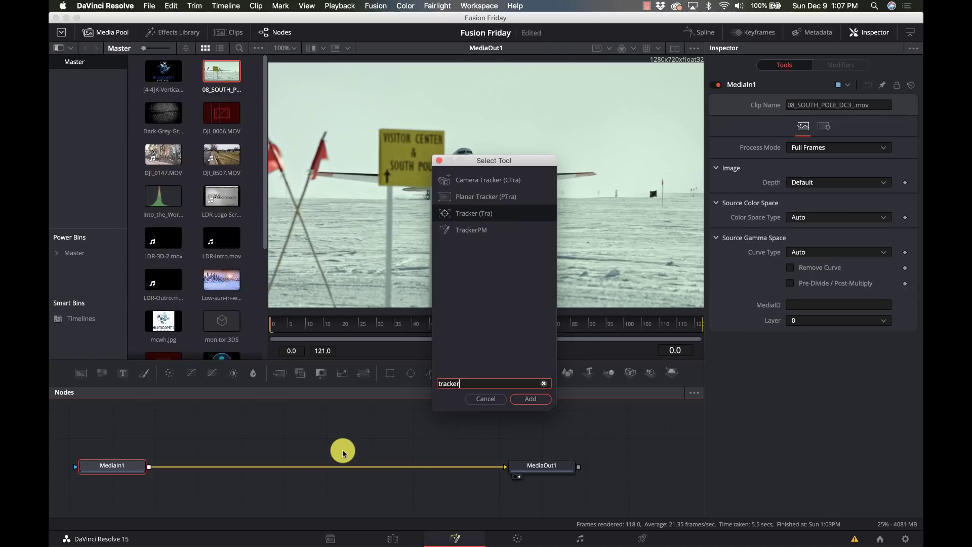
key("Return")
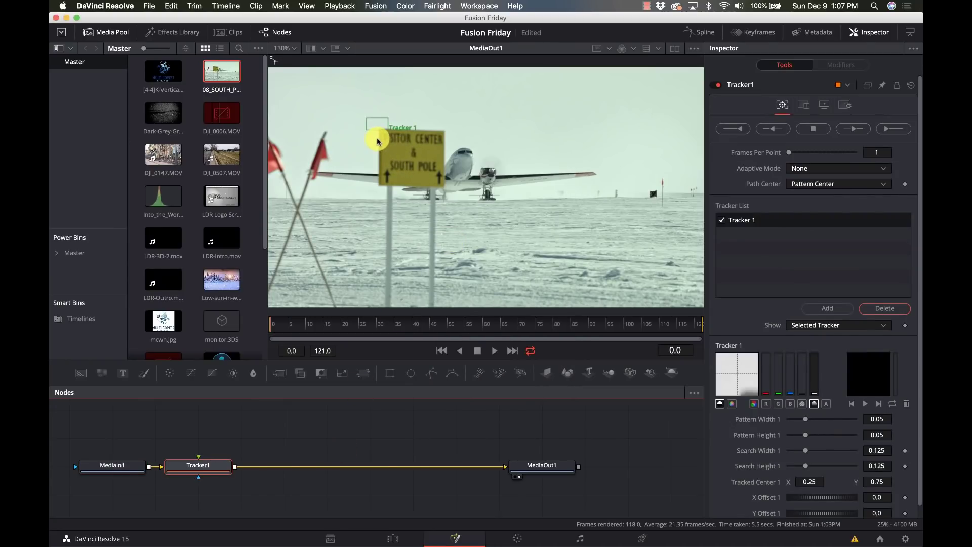
- Drag Tracker 1's pattern box onto the top-left corner of the yellow Visitor Center sign
left_click_drag(367, 119, 399, 148)
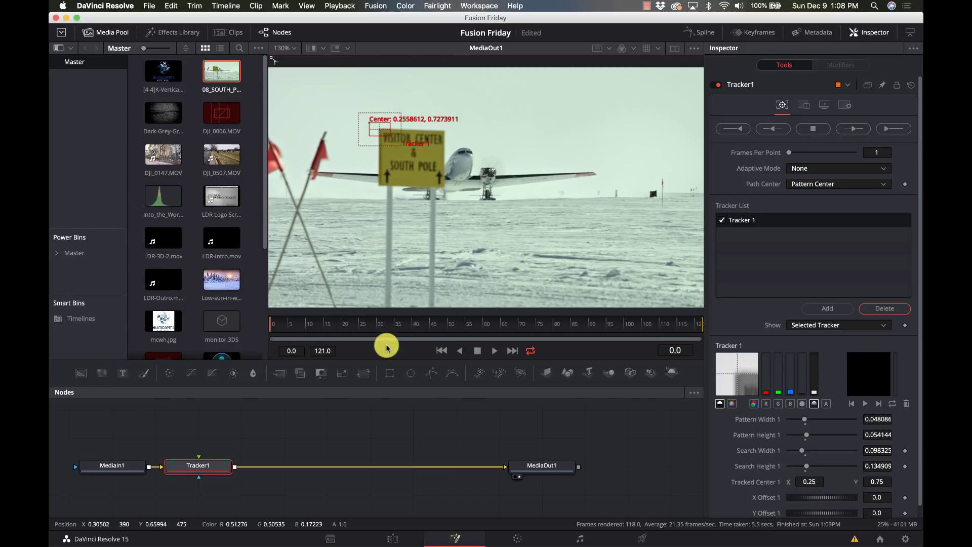
- Track the sign corner forward from frame 0 to 121, then scrub back to review
left_click(439, 353)
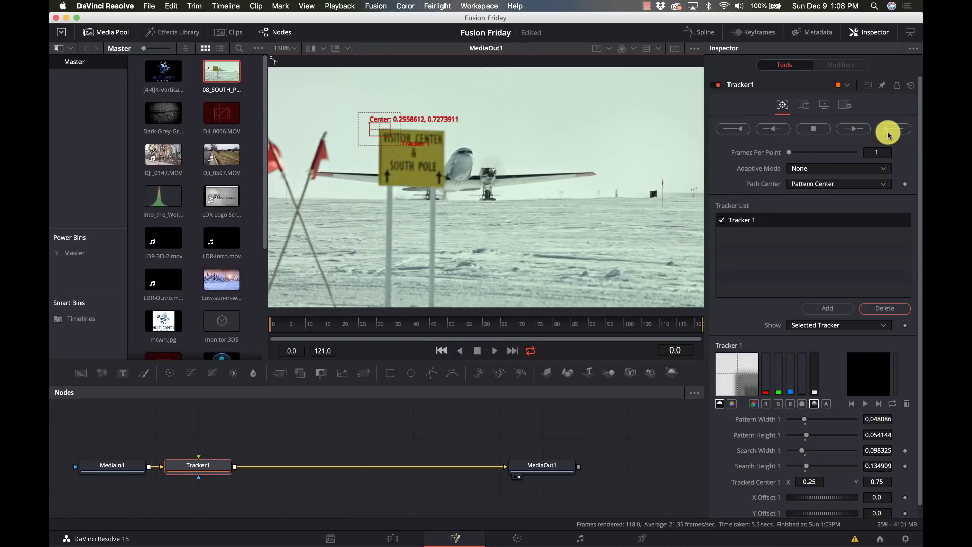
left_click(887, 131)
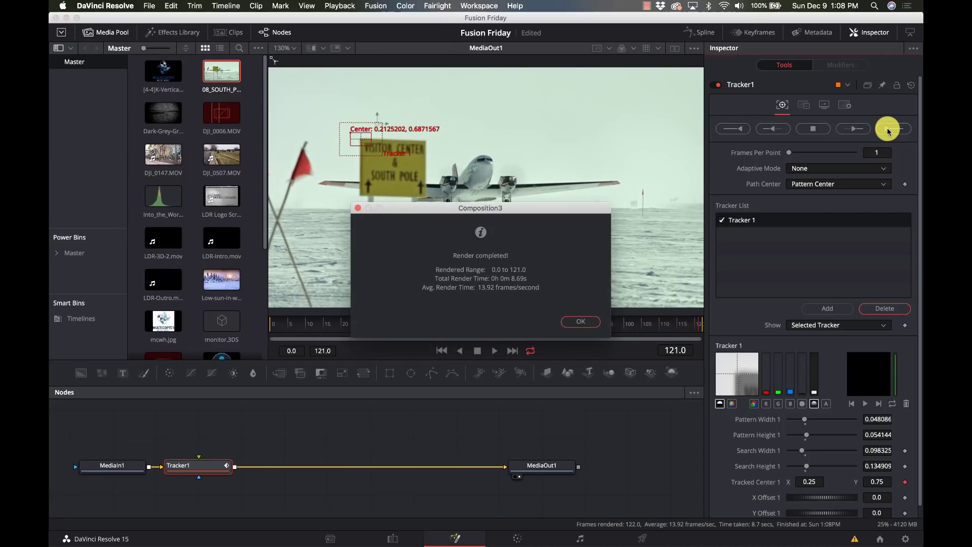
left_click(582, 320)
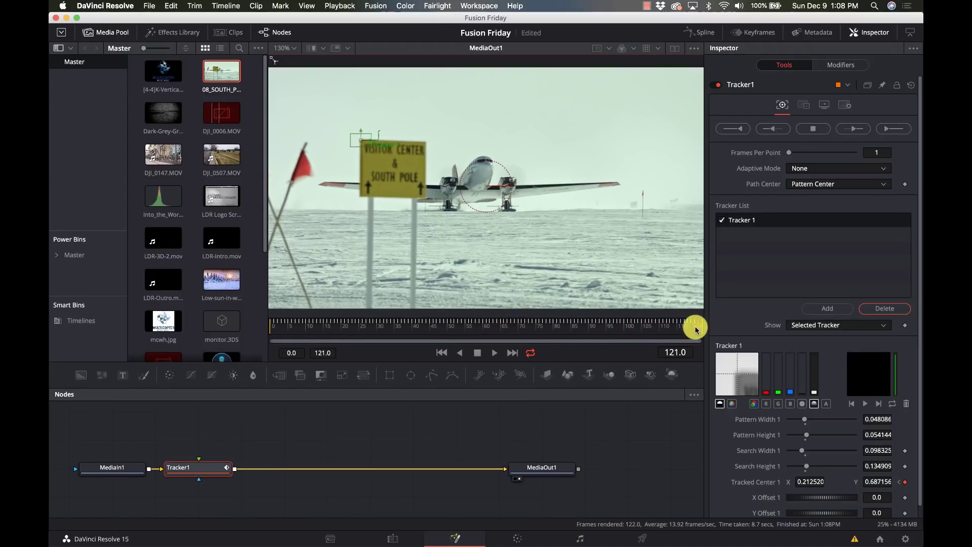
left_click_drag(696, 330, 254, 343)
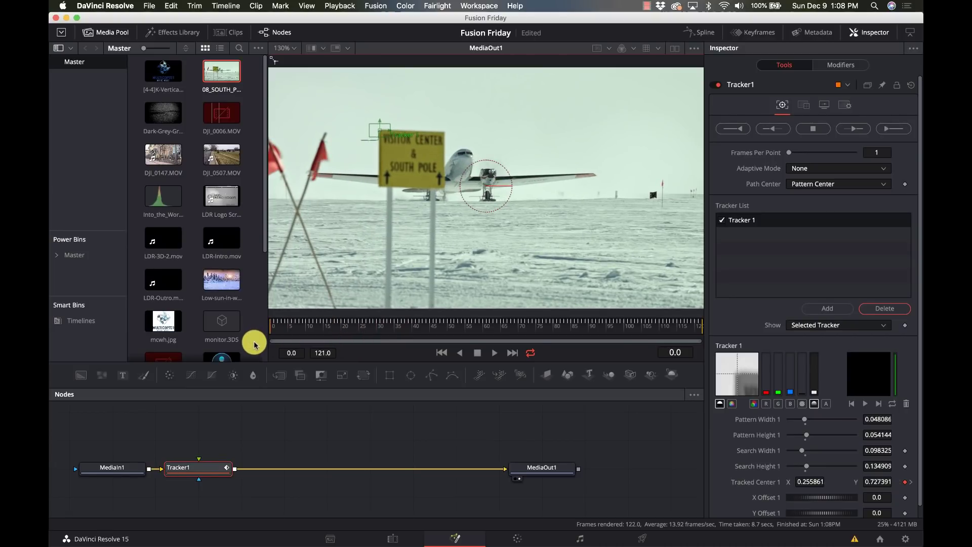
- Set Tracker1's Operation to Match Move and Merge to BG only, then play the result
left_click(806, 106)
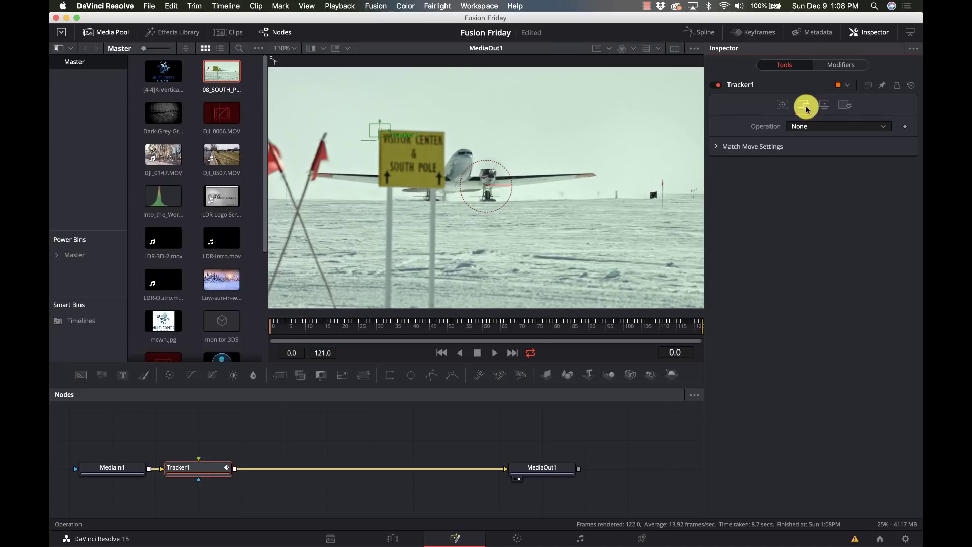
left_click(813, 126)
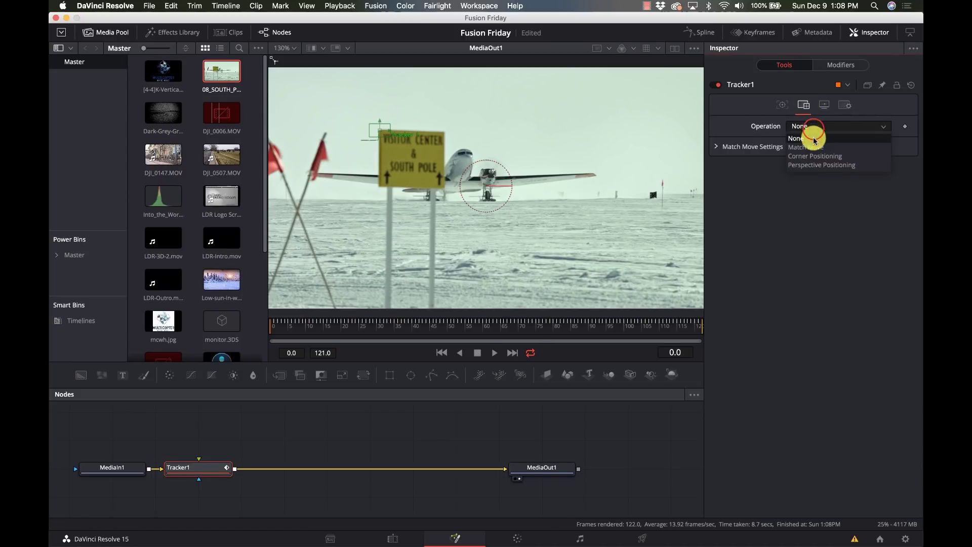
left_click(815, 147)
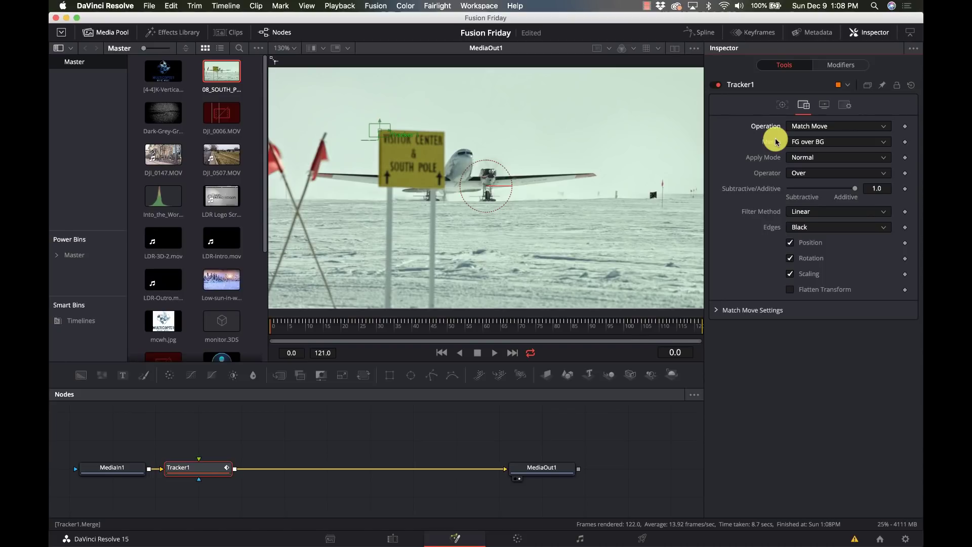
left_click(826, 142)
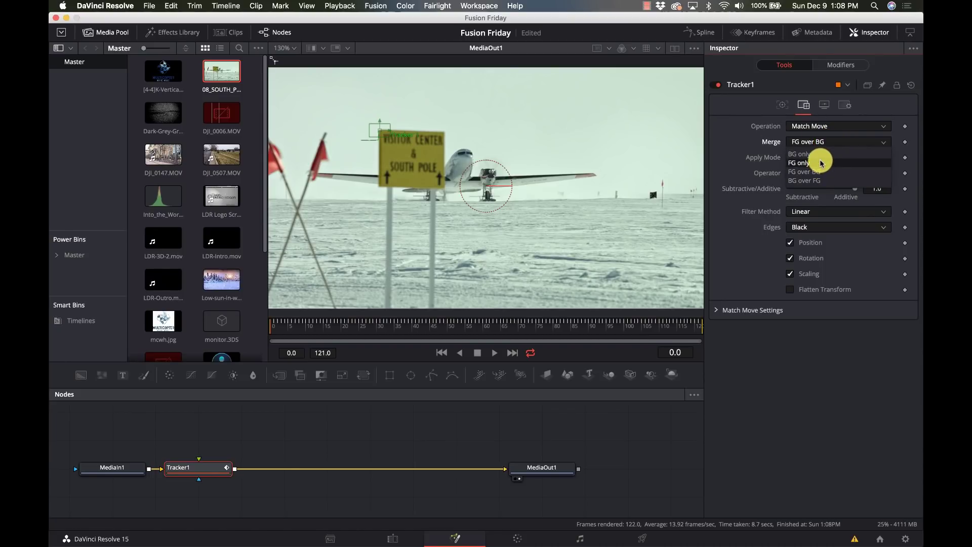
left_click(821, 156)
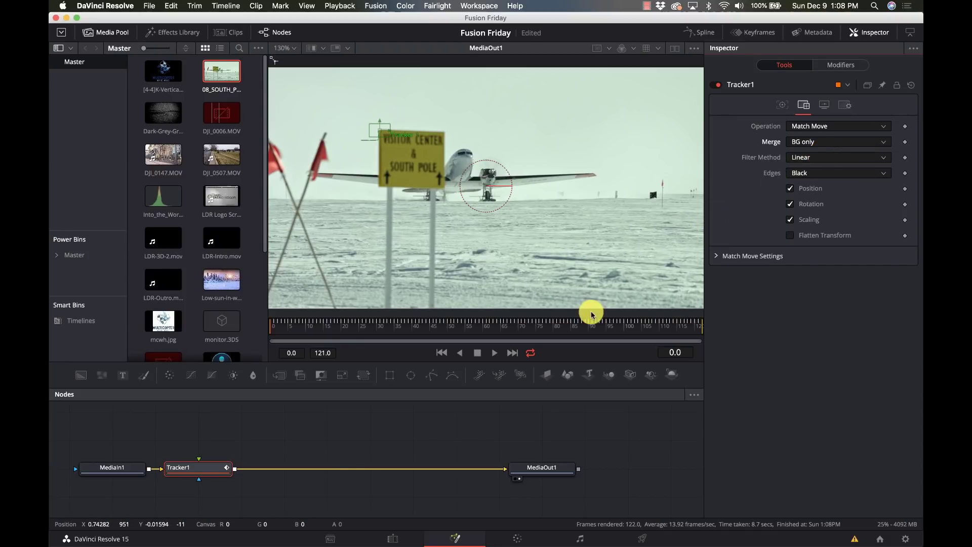
key("space")
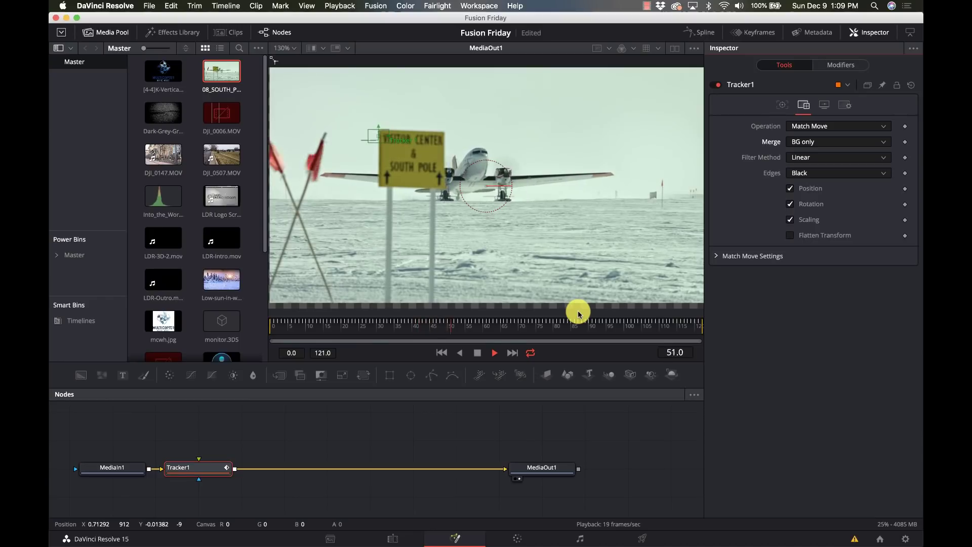
- Review the match-moved clip in playback and jump to frame 118
key("space")
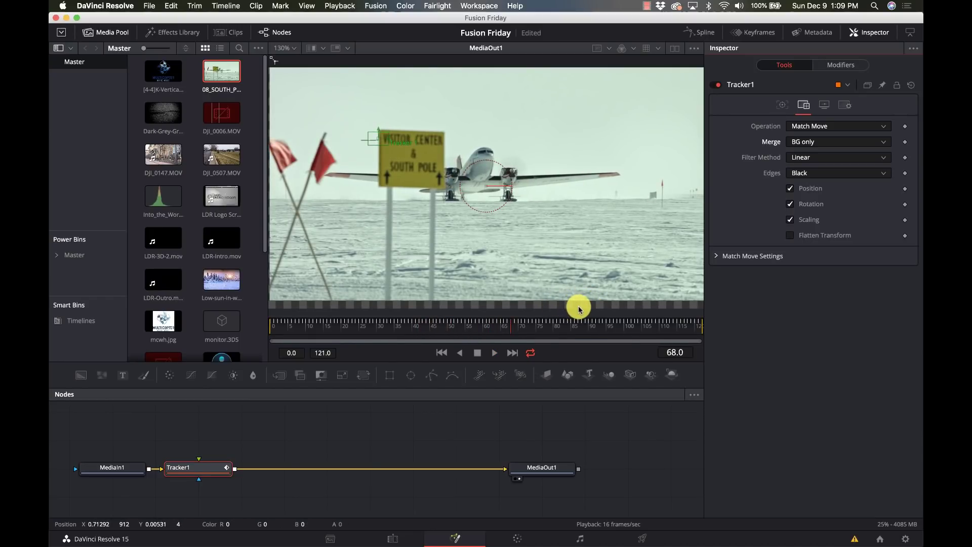
key("space")
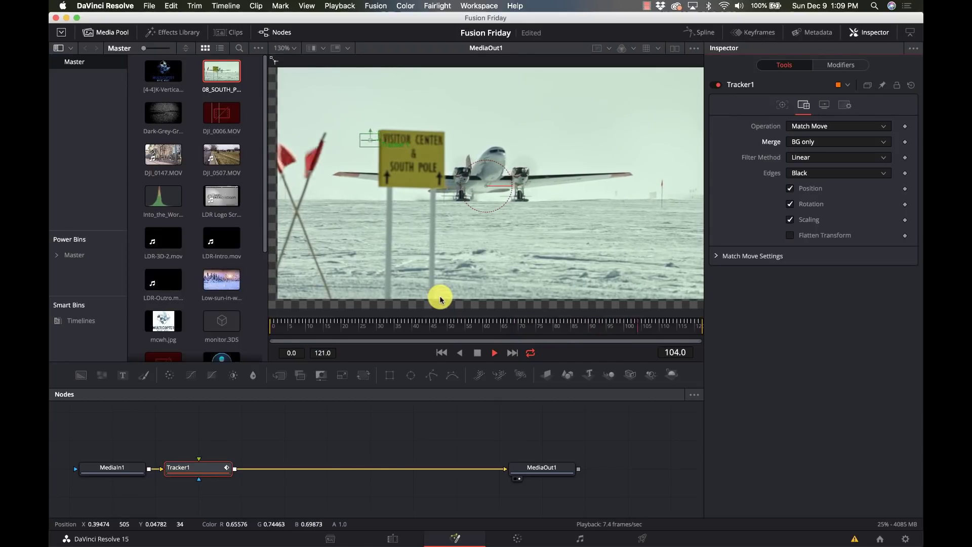
key("space")
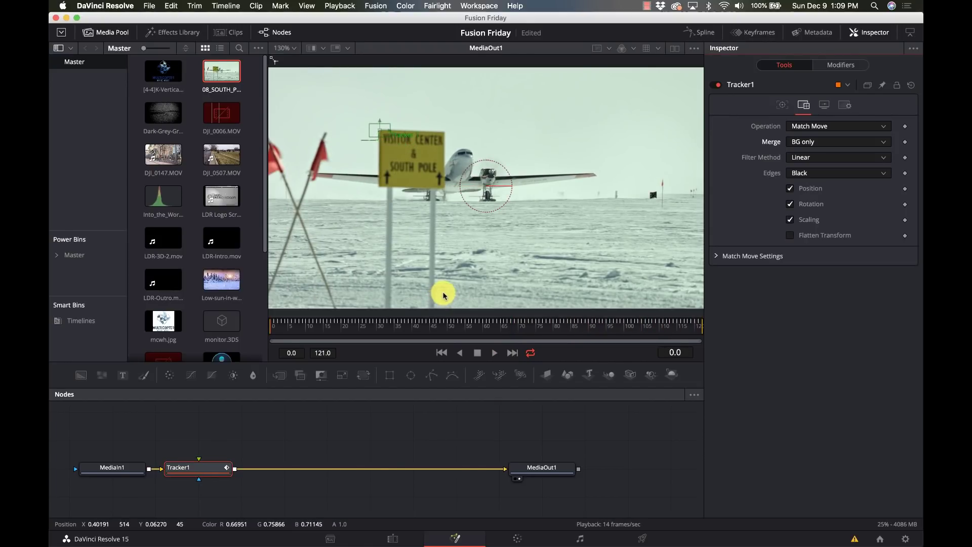
left_click(689, 324)
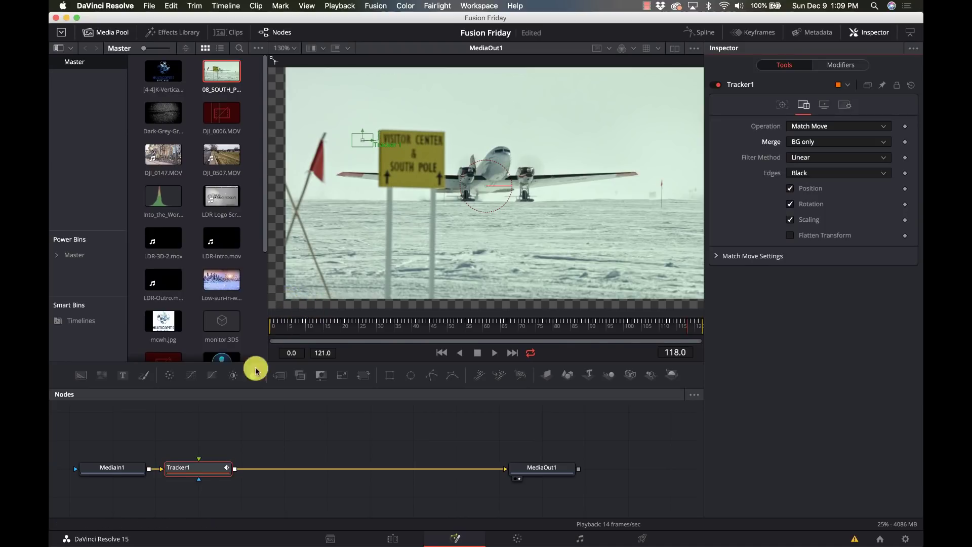
- Move the Tracker1 node midway along the pipe and replay the stabilized clip
left_click_drag(202, 469, 264, 469)
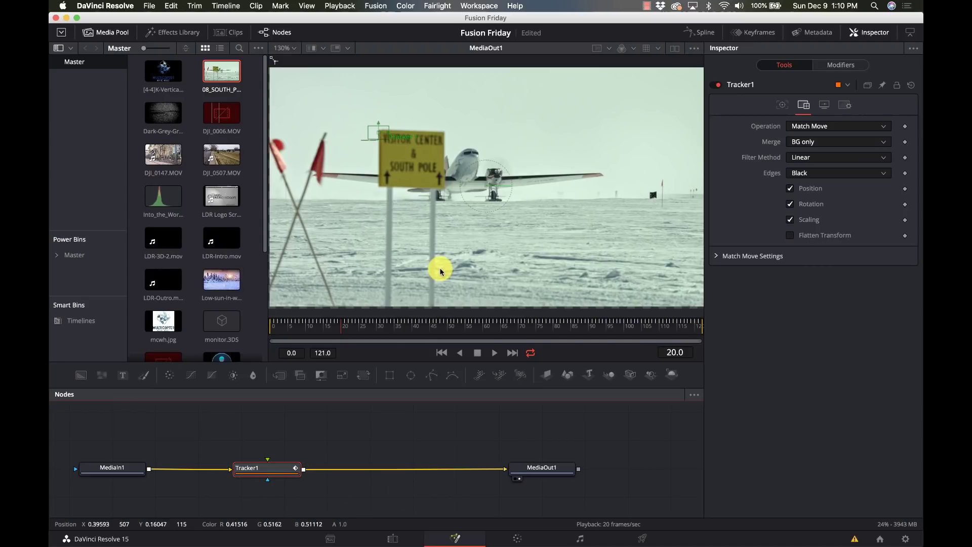
left_click(412, 338)
key("space")
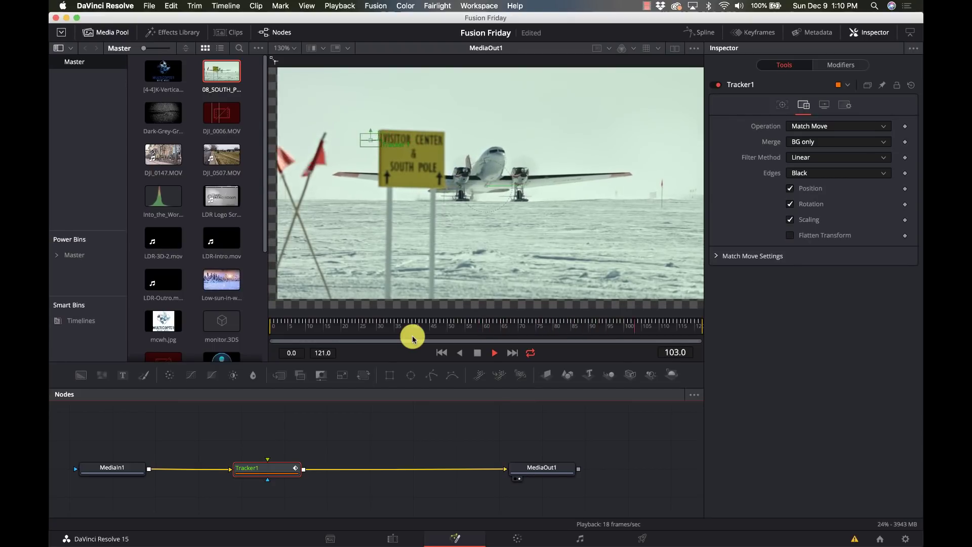
key("space")
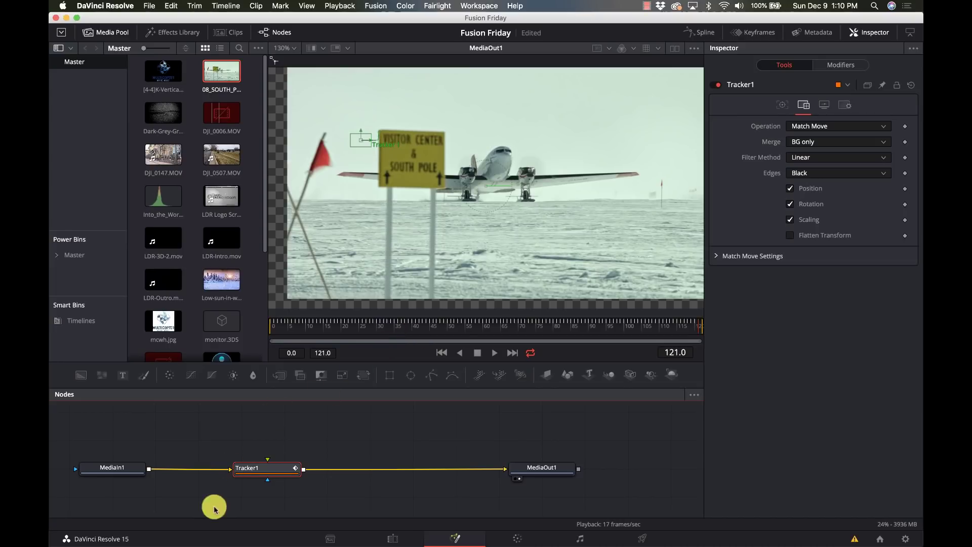
- Add a Transform node after Tracker1 and scale its Size to 1.101
left_click(276, 471)
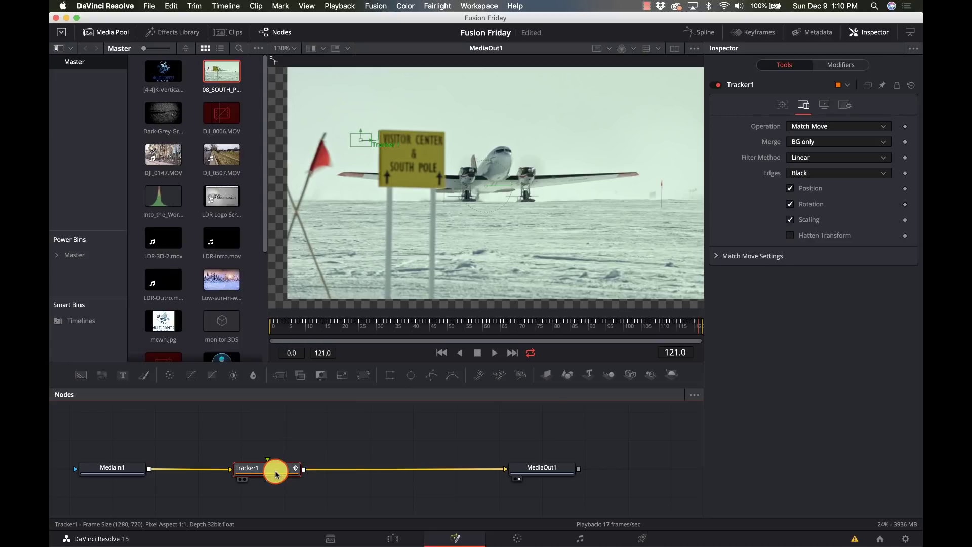
key("shift+space")
type("trans")
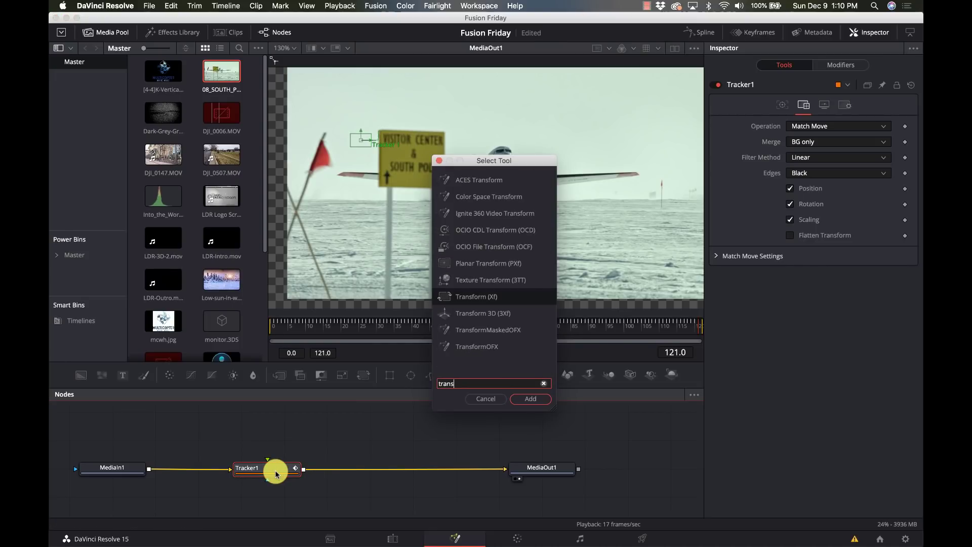
key("Return")
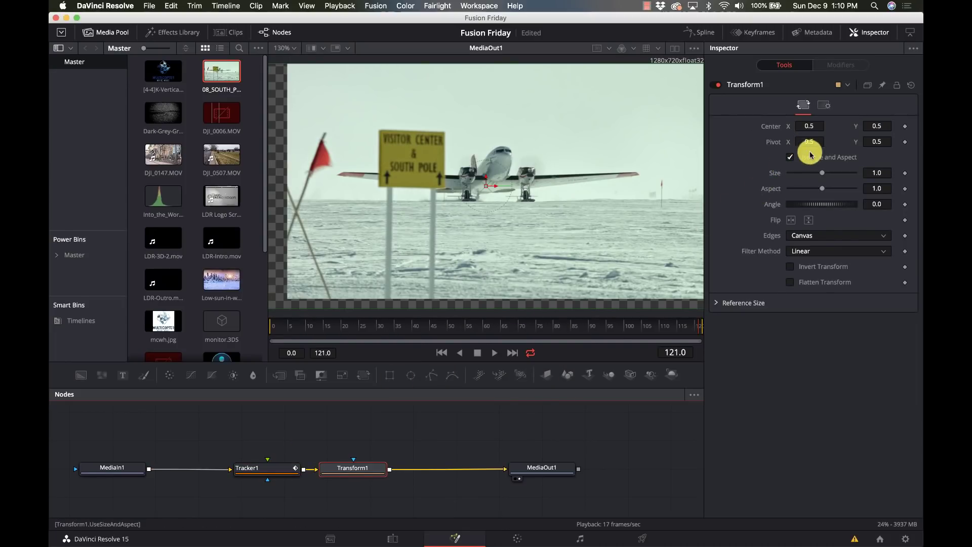
left_click_drag(822, 173, 875, 173)
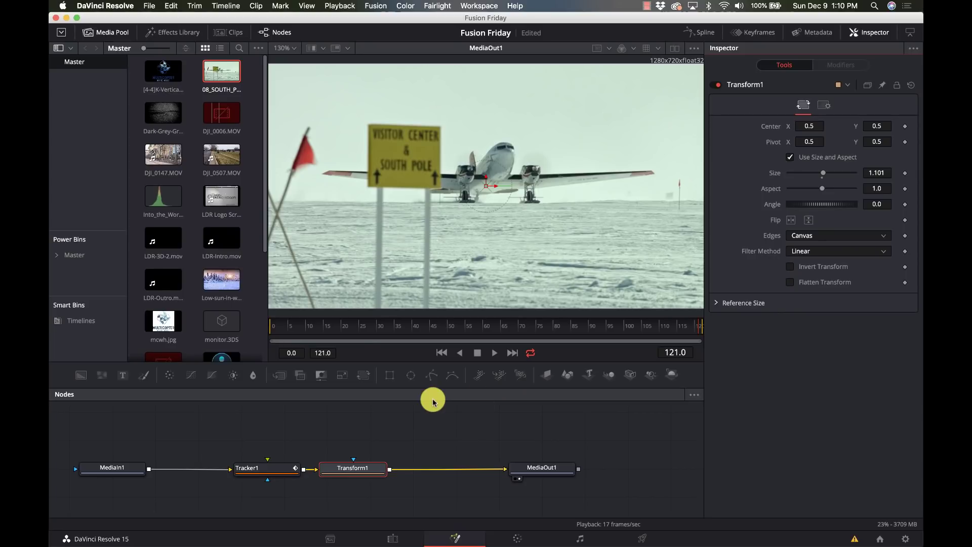
- Play the scaled-up clip from the start, then go to the Edit page
left_click(272, 338)
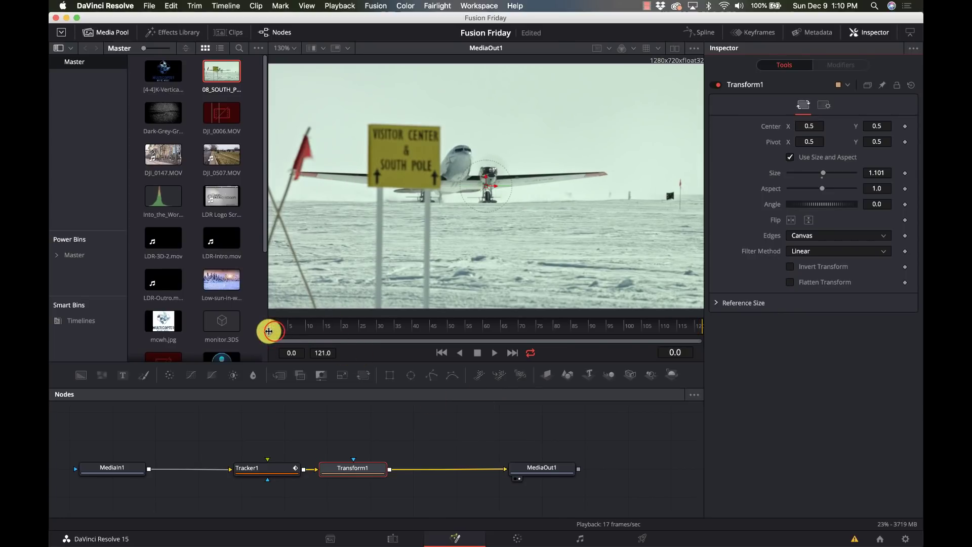
key("space")
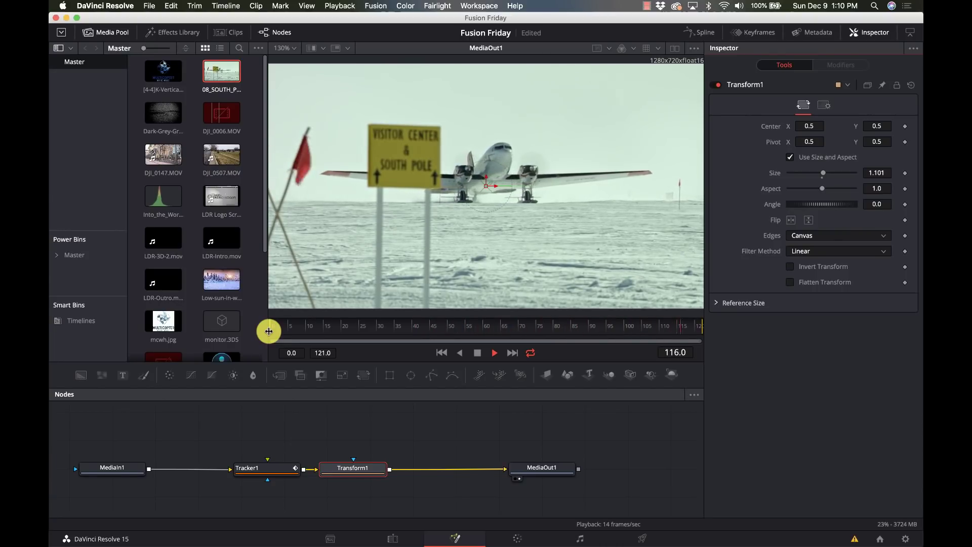
key("space")
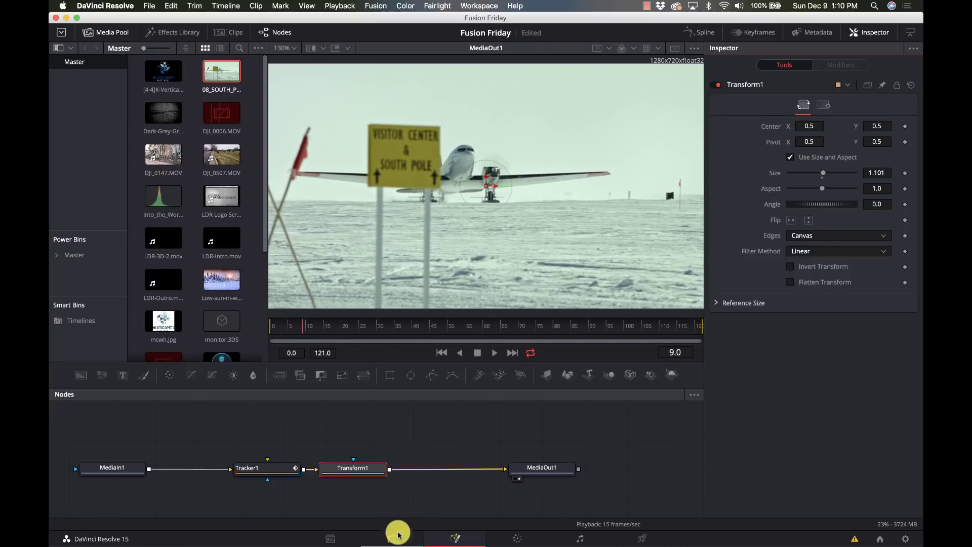
left_click(392, 538)
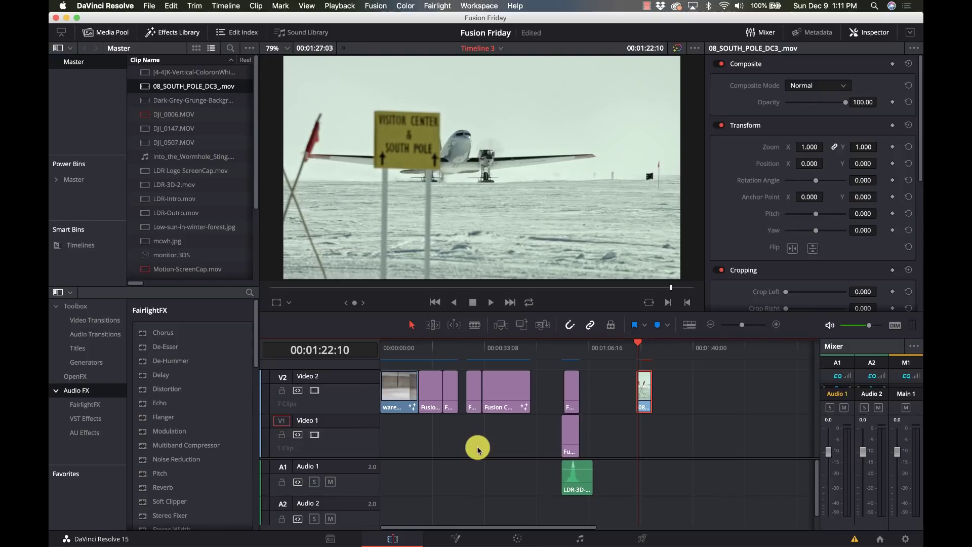
- Play the stabilized clip on the Edit timeline, then return to Fusion
key("space")
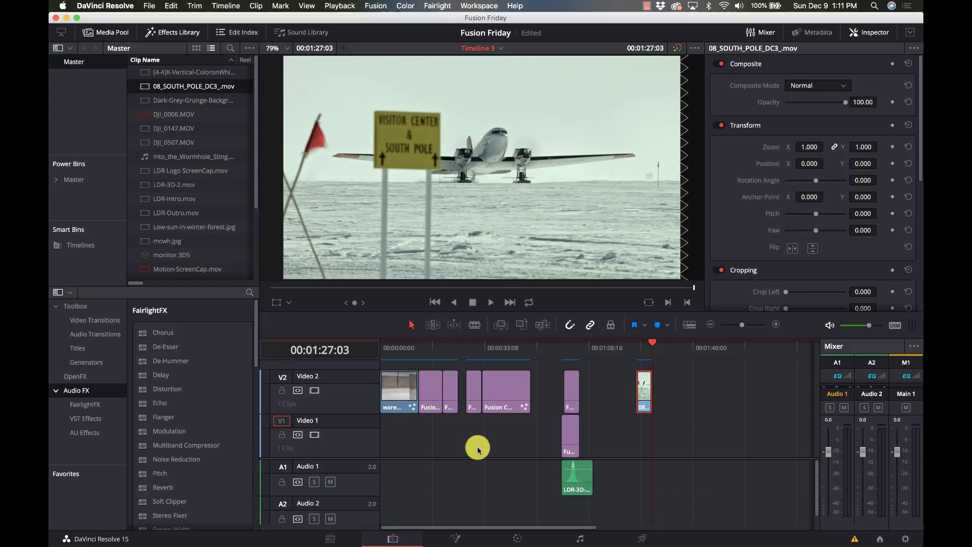
left_click(452, 539)
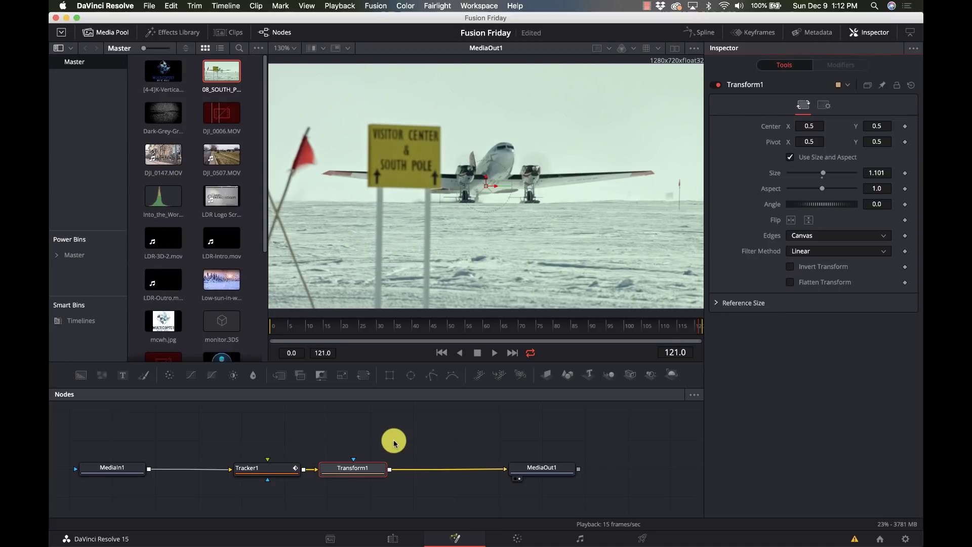
- Play the stabilized, scaled-up composition in the Fusion viewer
key("space")
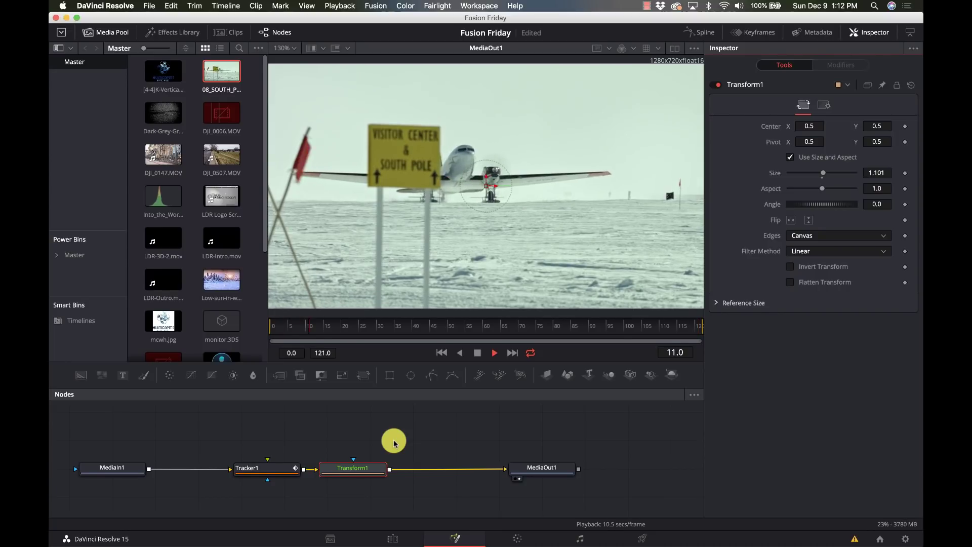